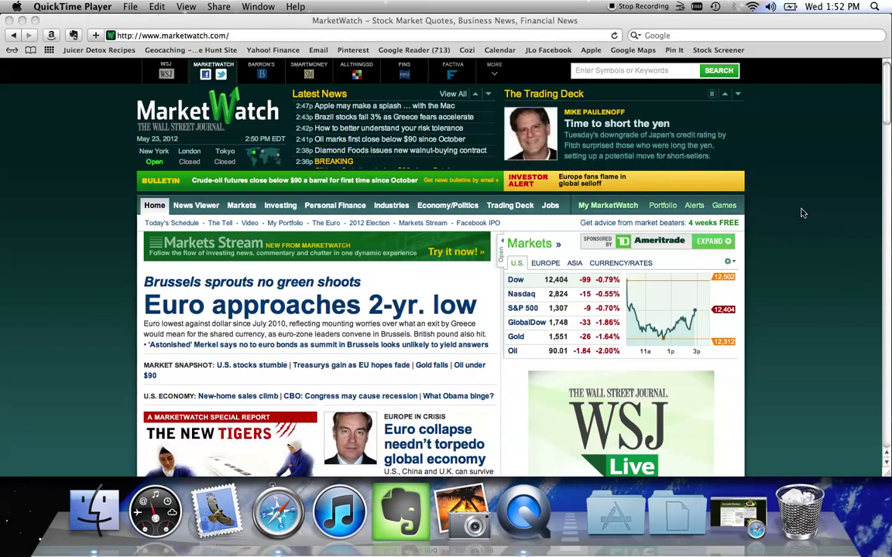
Open the "50k to start" game and look over its details, stats and top ranked players
left_click(725, 206)
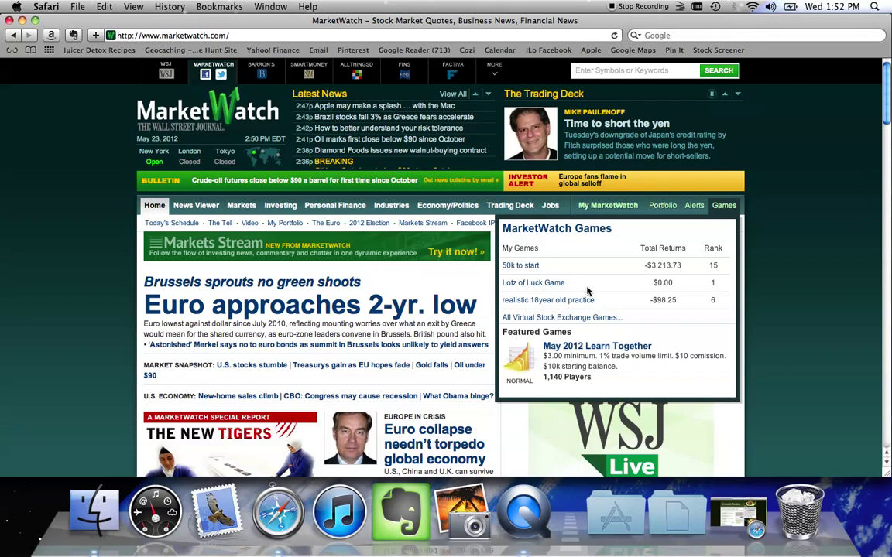
left_click(519, 267)
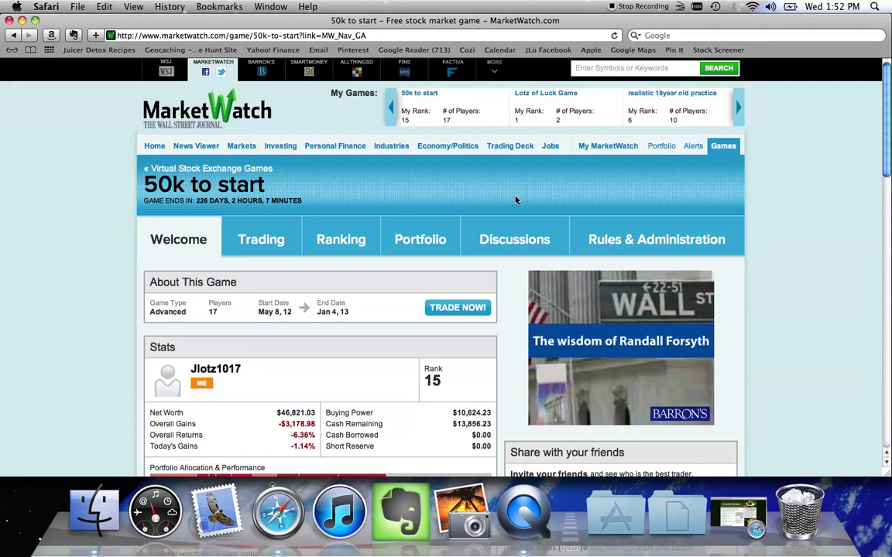
scroll(391, 220, "down", 1)
scroll(391, 222, "down", 1)
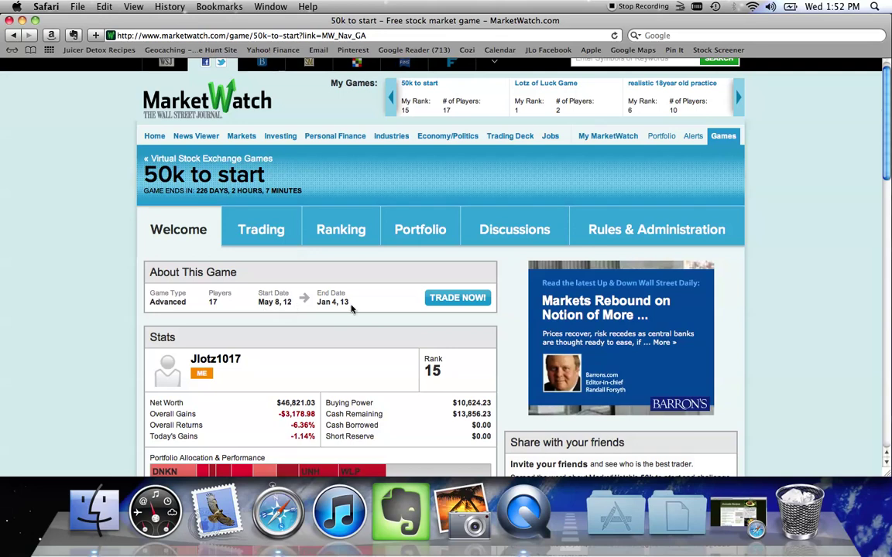
scroll(350, 309, "down", 5)
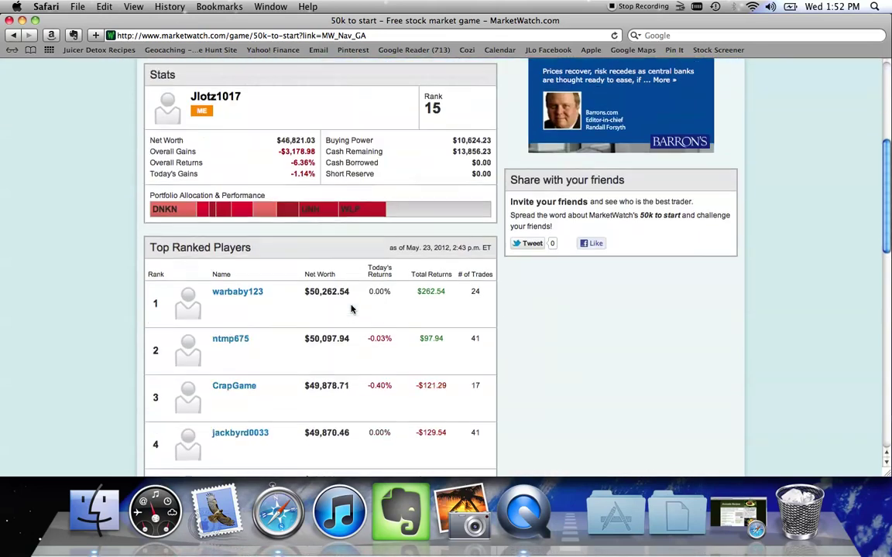
scroll(350, 309, "down", 2)
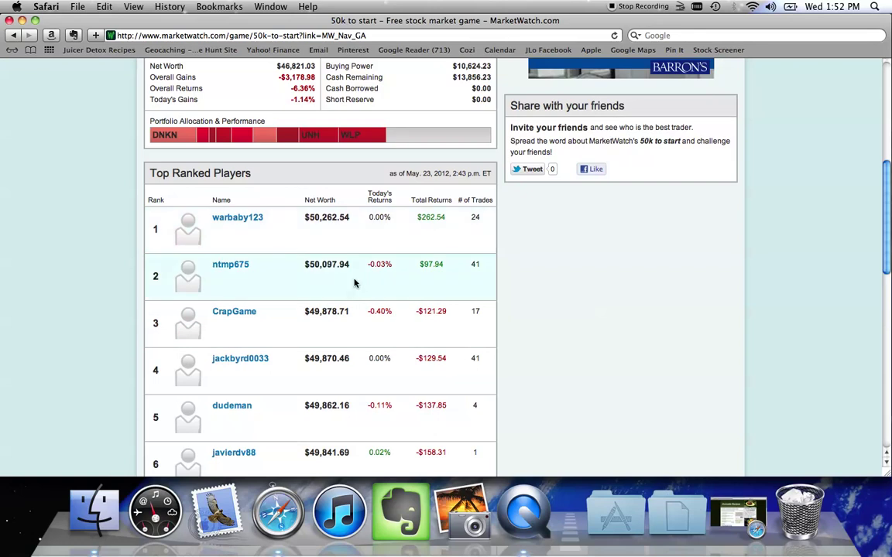
scroll(350, 299, "up", 3)
scroll(349, 299, "up", 3)
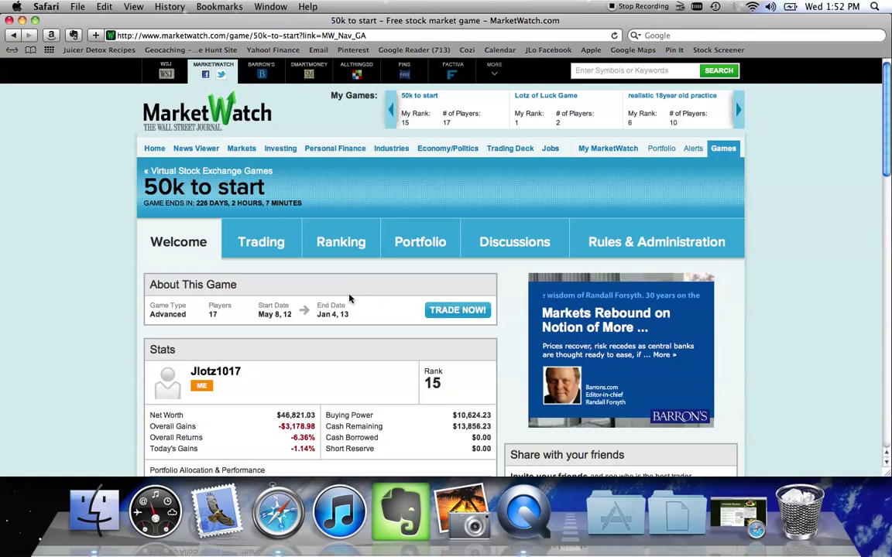
Open the game's portfolio and review the list of stock holdings with their prices and gains or losses
left_click(425, 245)
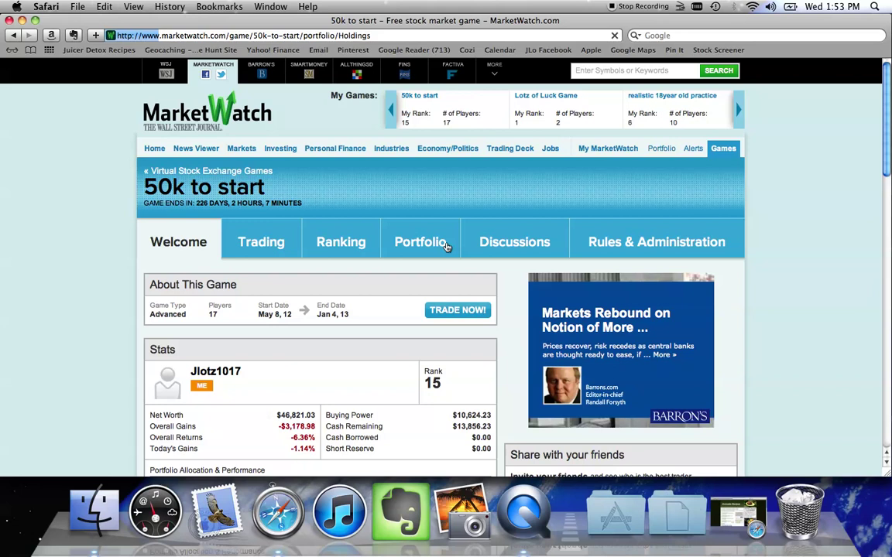
scroll(433, 309, "down", 5)
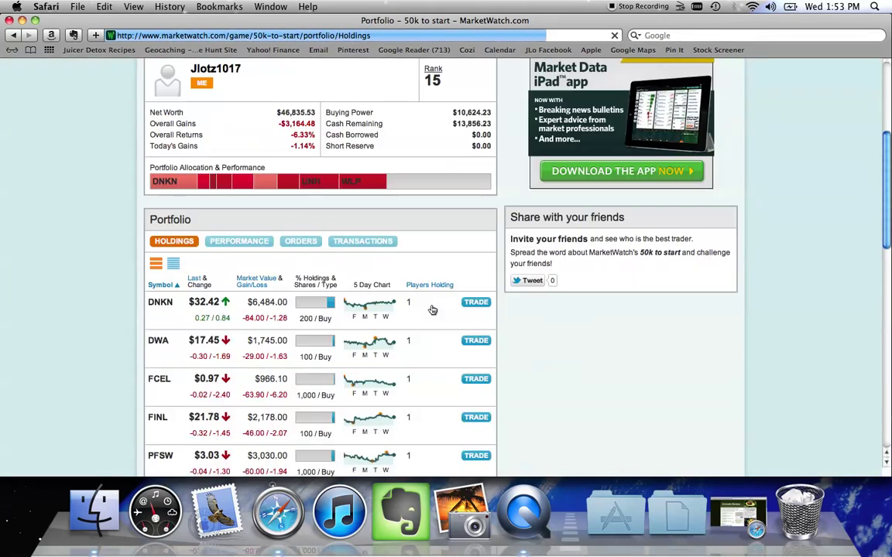
scroll(433, 309, "down", 6)
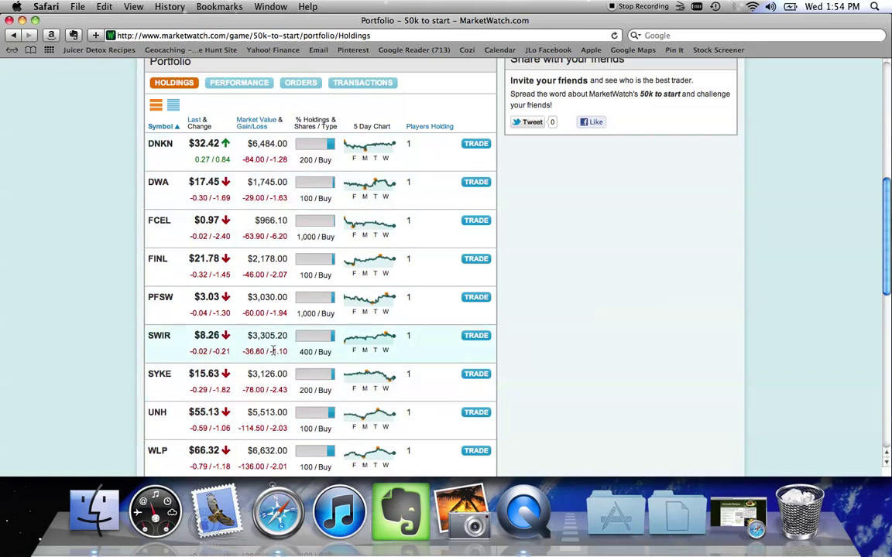
scroll(273, 350, "down", 1)
scroll(273, 349, "down", 2)
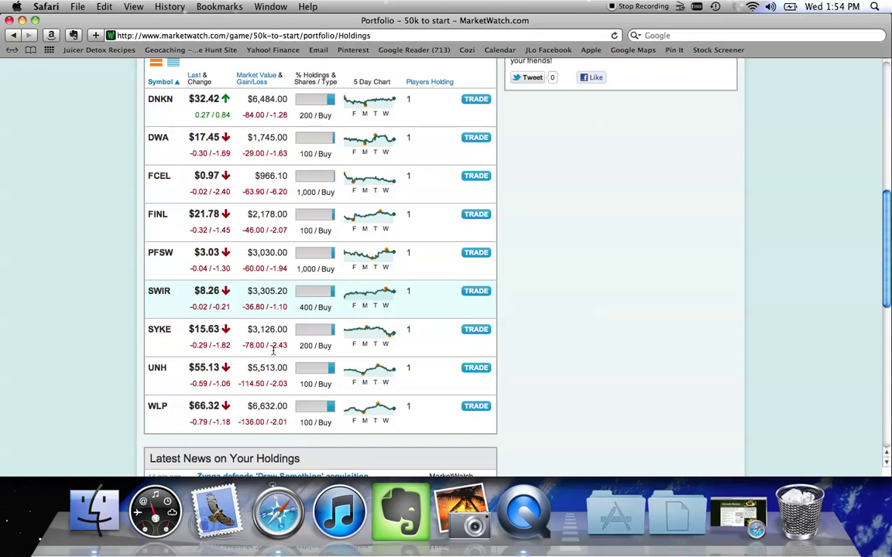
scroll(272, 350, "up", 2)
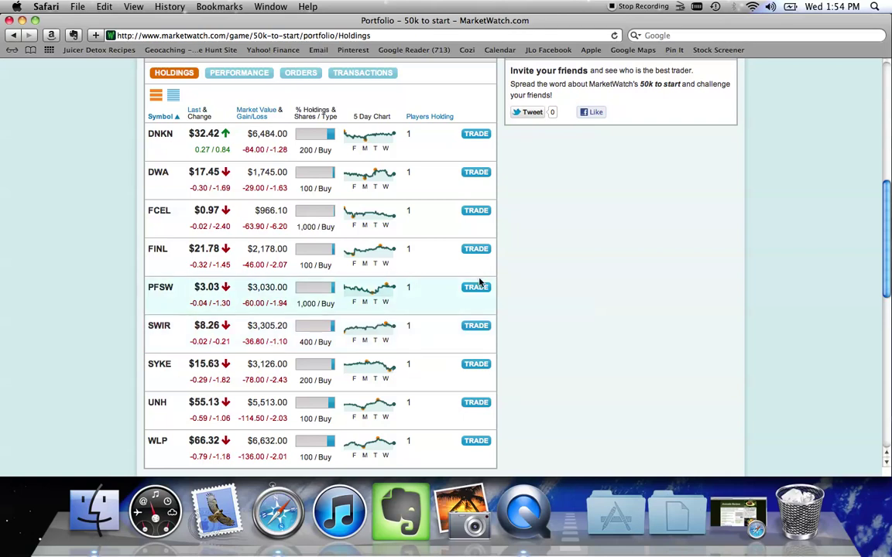
scroll(480, 283, "down", 1)
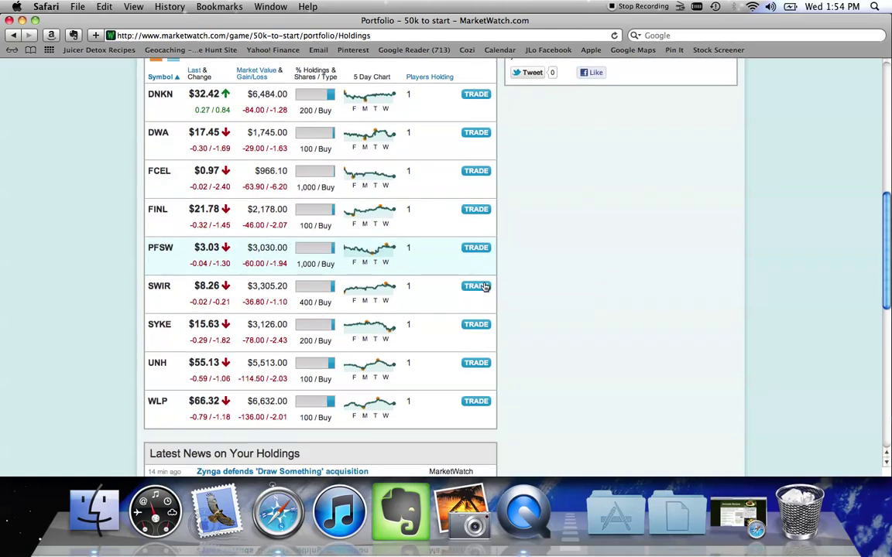
scroll(483, 286, "up", 2)
scroll(480, 286, "up", 9)
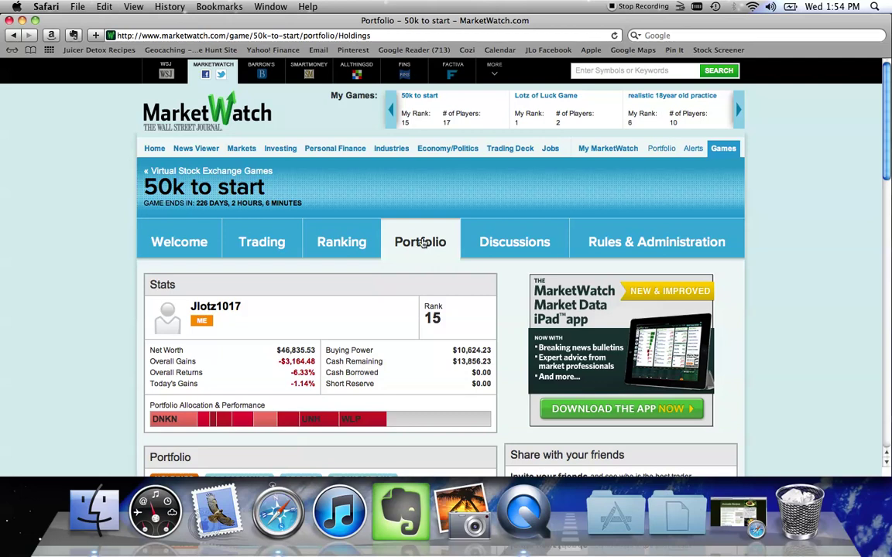
Go to the game's trading page and search for Genetic Technologies Ltd. ADS by its symbol GENE
left_click(262, 243)
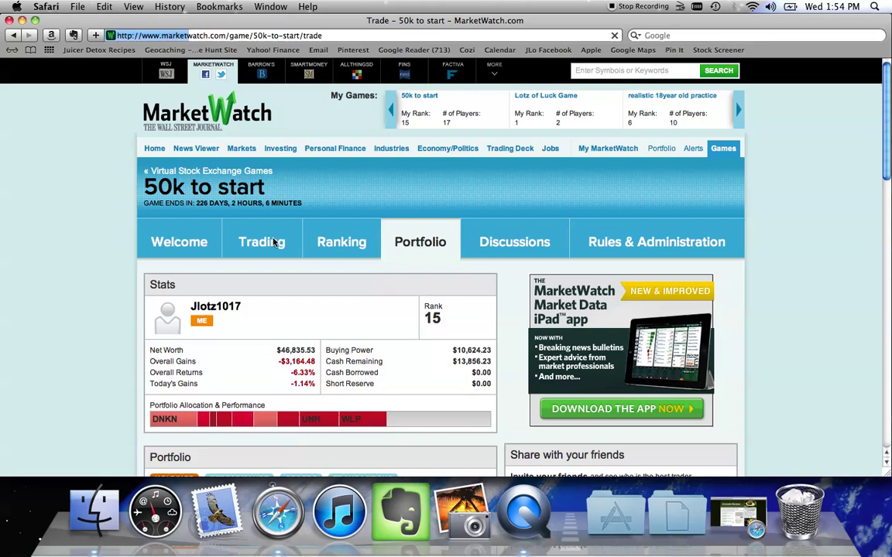
scroll(270, 245, "down", 2)
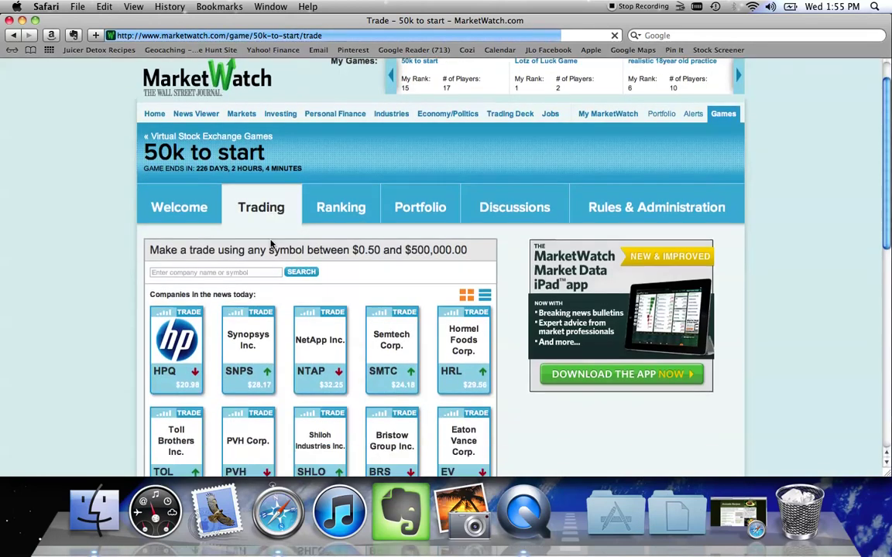
left_click(268, 225)
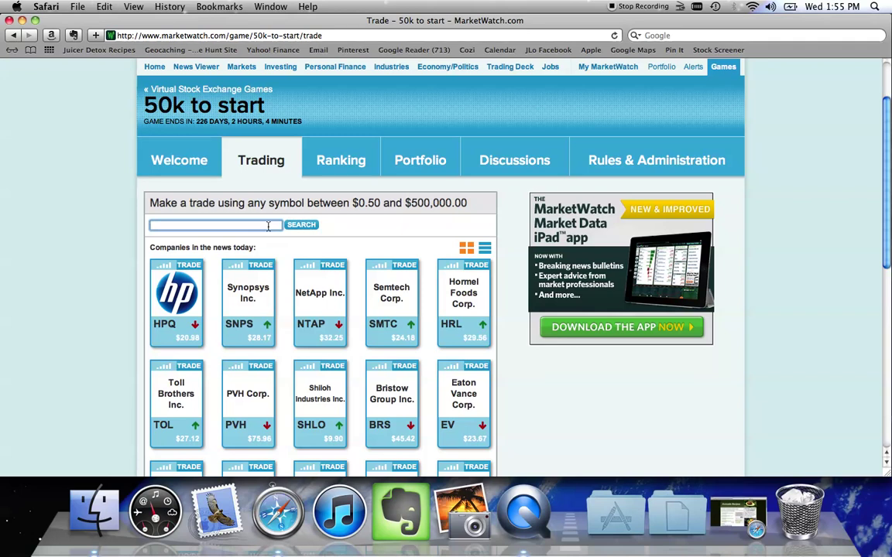
type("gene")
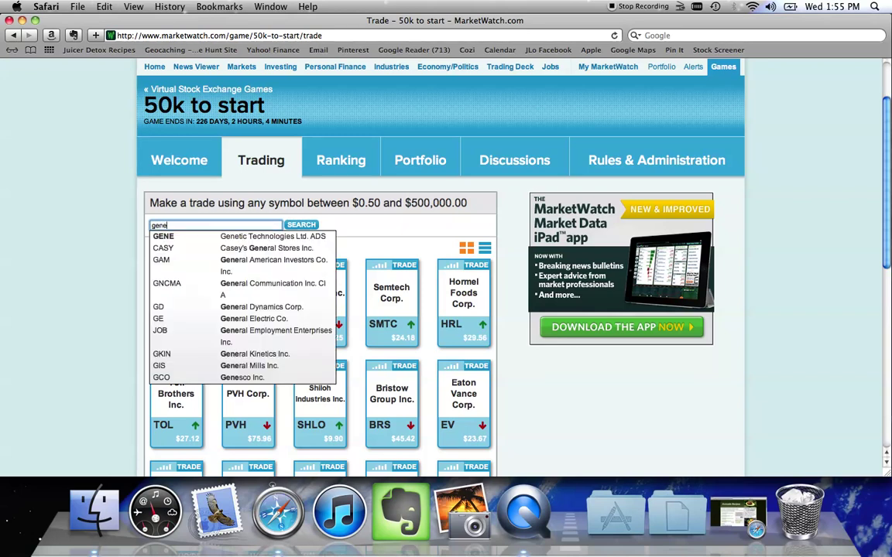
left_click(268, 237)
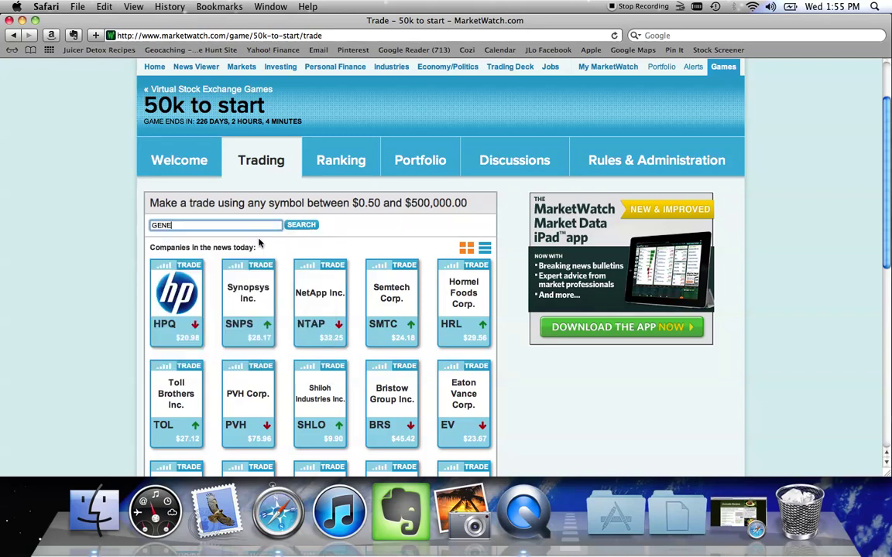
left_click(314, 225)
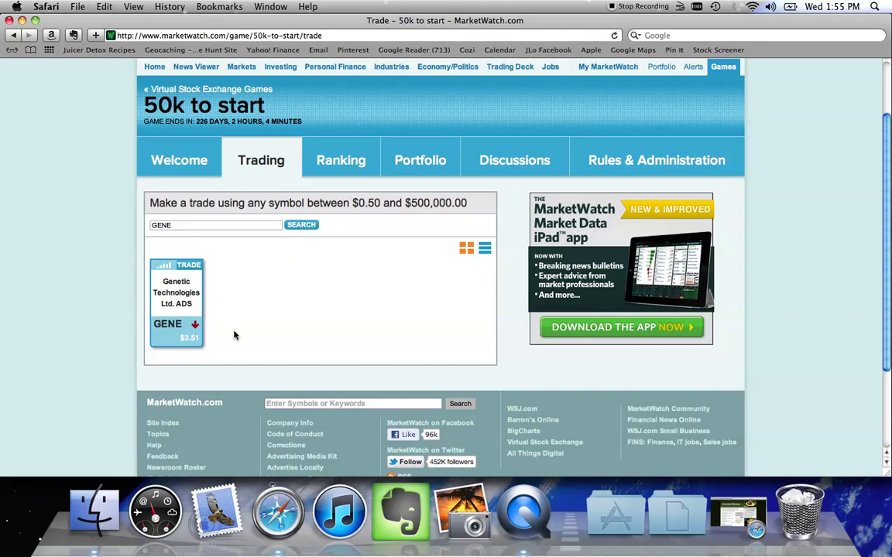
View the GENE stock quote in a separate tab, examine its price chart, key data and sentiment, and close that tab
right_click(166, 325)
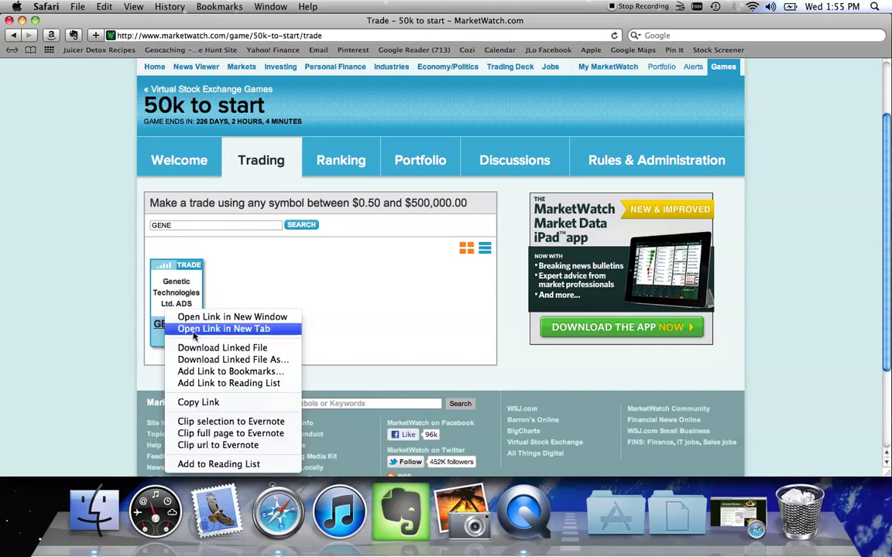
left_click(194, 329)
left_click(236, 66)
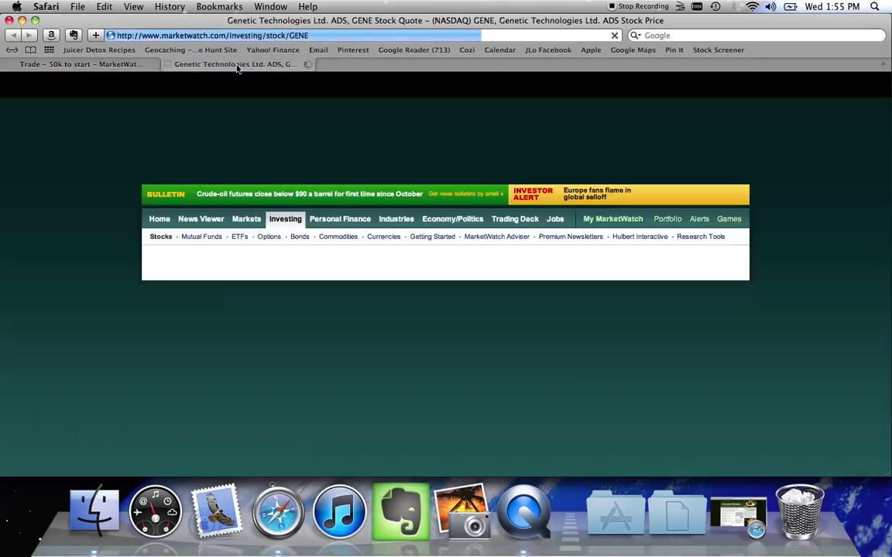
scroll(510, 159, "down", 2)
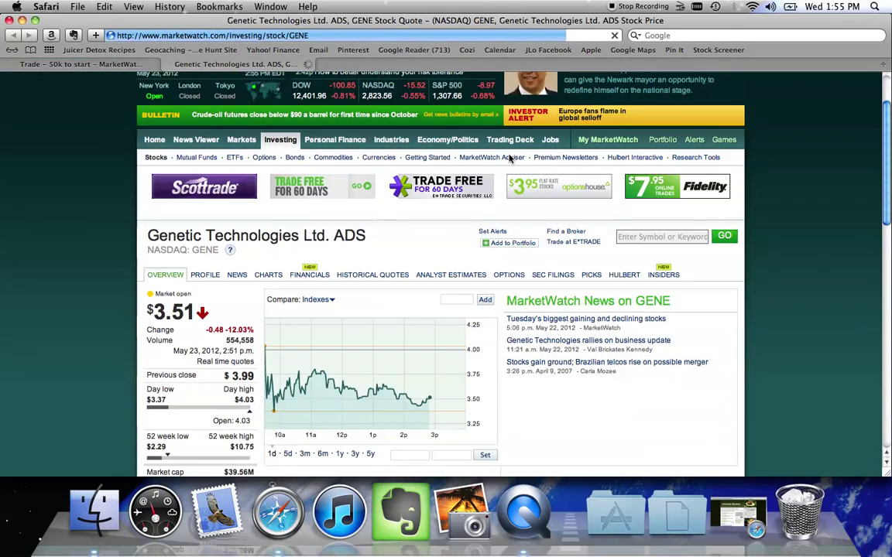
scroll(510, 159, "down", 1)
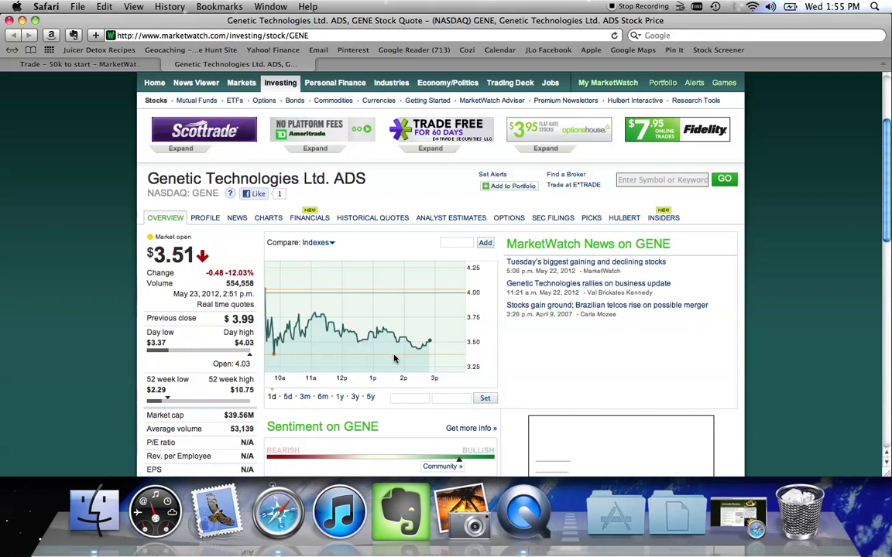
scroll(393, 359, "down", 3)
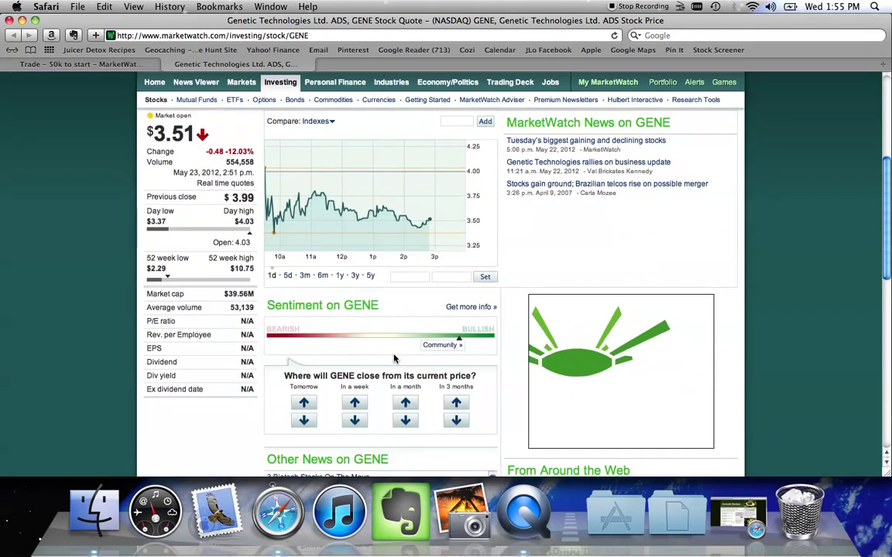
scroll(393, 359, "up", 6)
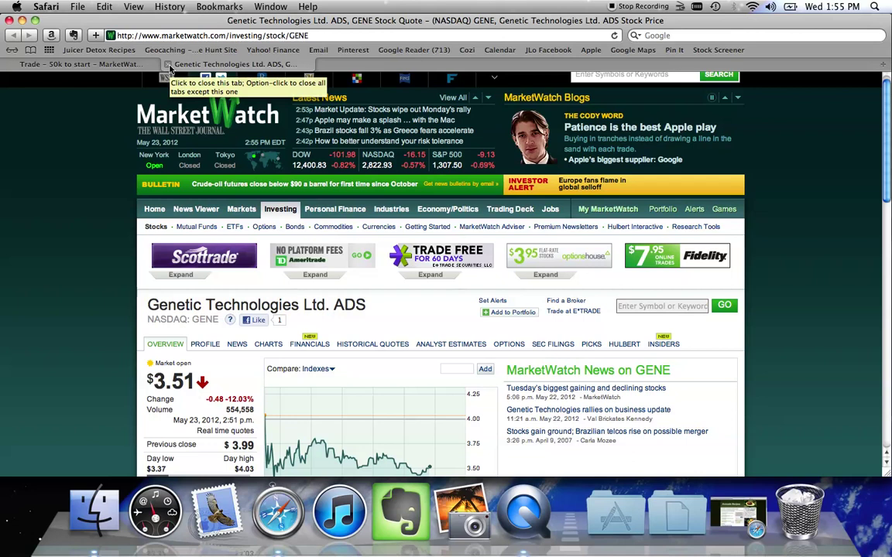
left_click(168, 65)
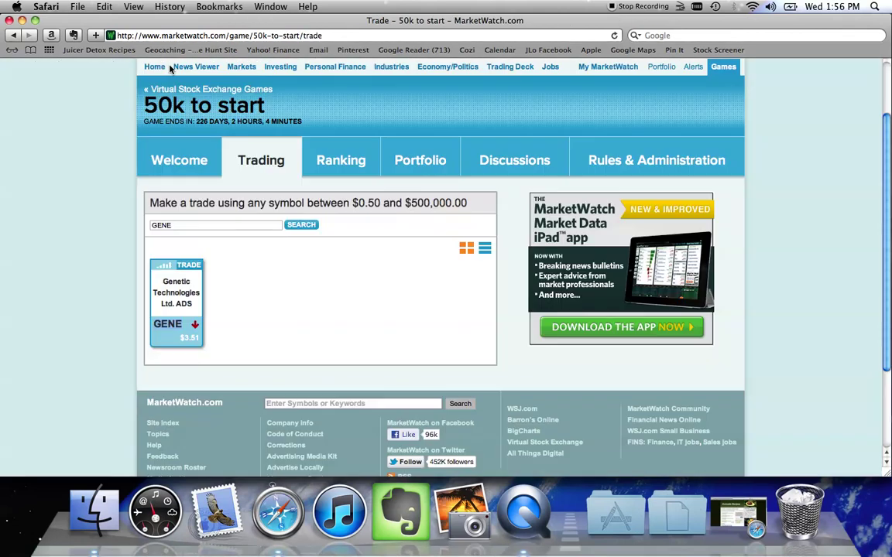
Start a trade order for GENE, trying the Day Order term before setting it to Good Til Canceled
left_click(190, 266)
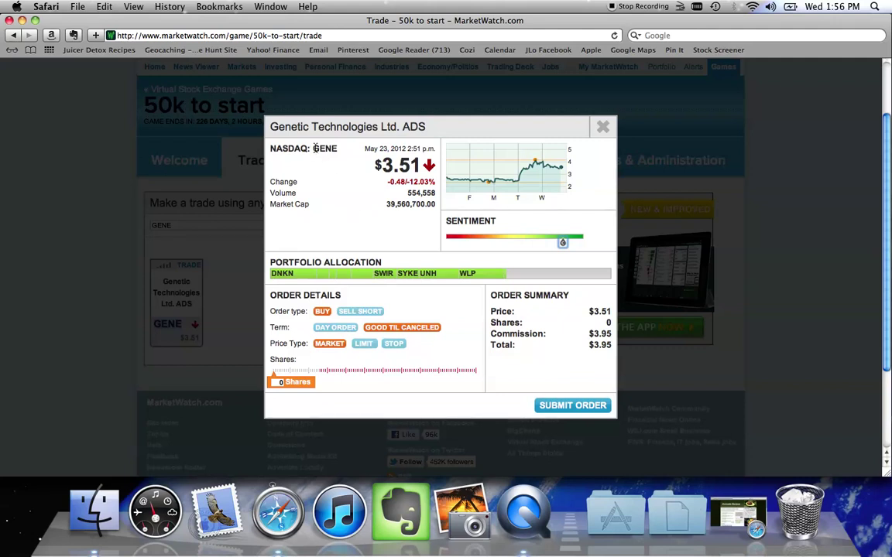
left_click_drag(314, 148, 337, 147)
left_click(356, 148)
left_click(341, 328)
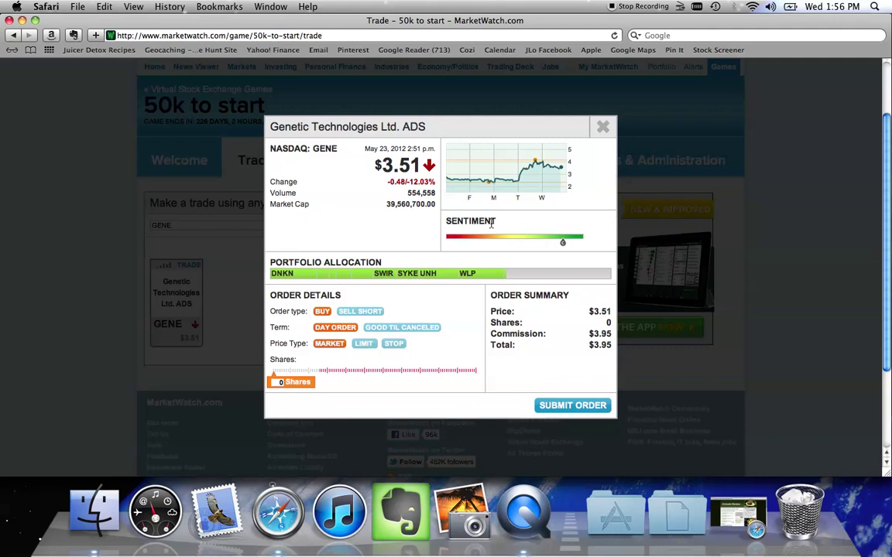
scroll(491, 223, "down", 1)
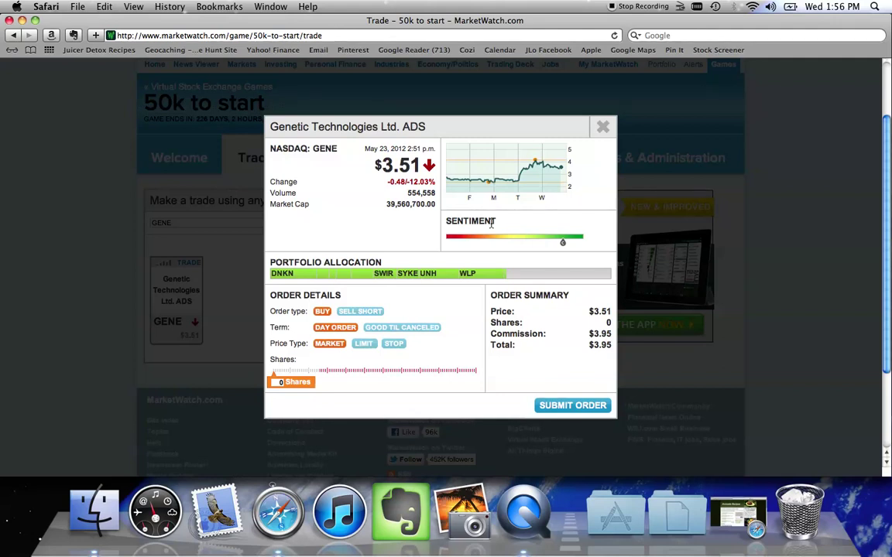
left_click(399, 331)
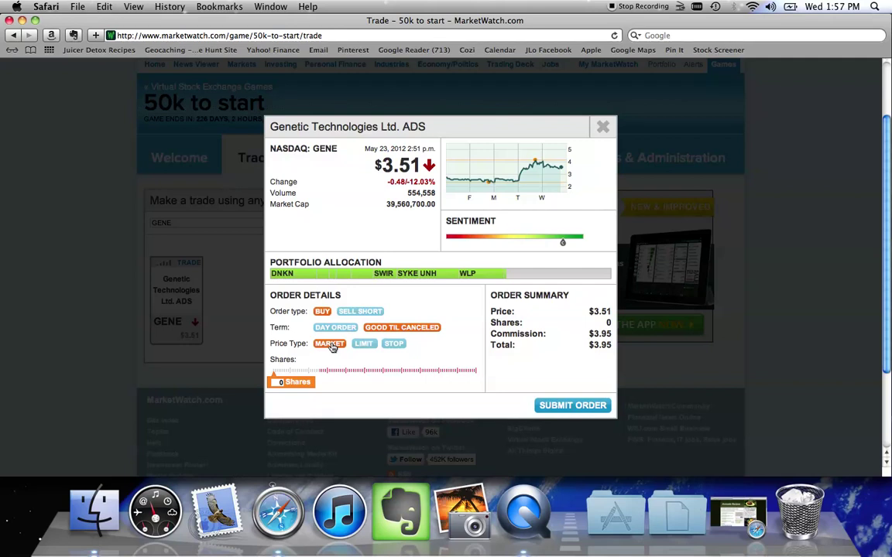
Submit the GENE buy order as a limit order at $3.51 for 100 shares and close the order window
left_click(363, 343)
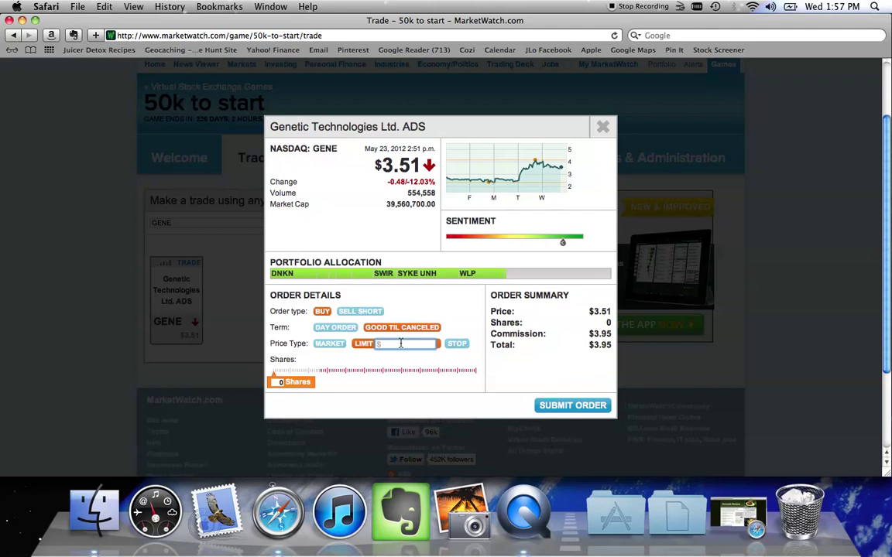
type("3.51")
left_click(280, 383)
type("1")
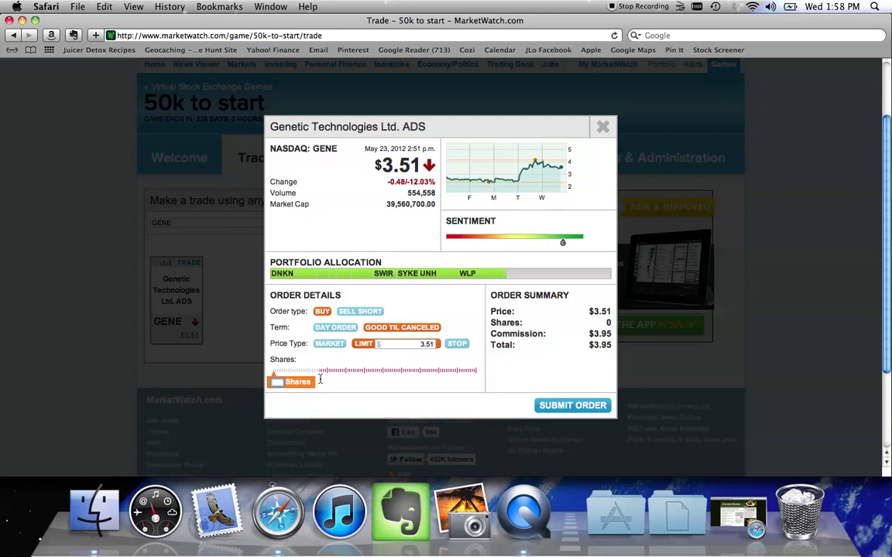
type("00")
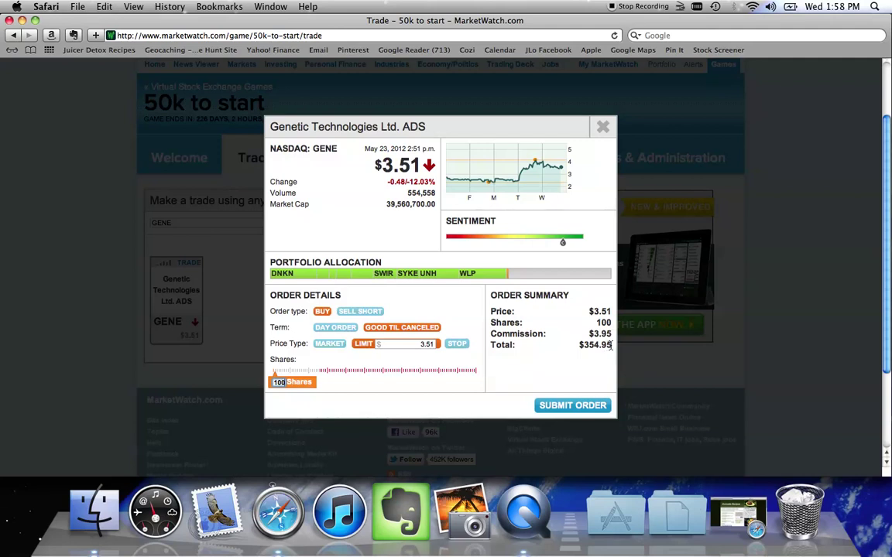
left_click(567, 408)
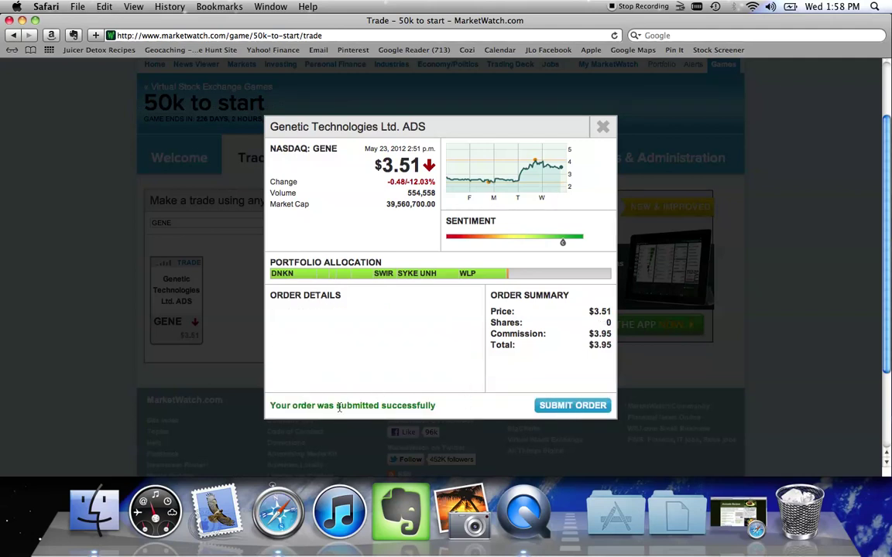
left_click(605, 127)
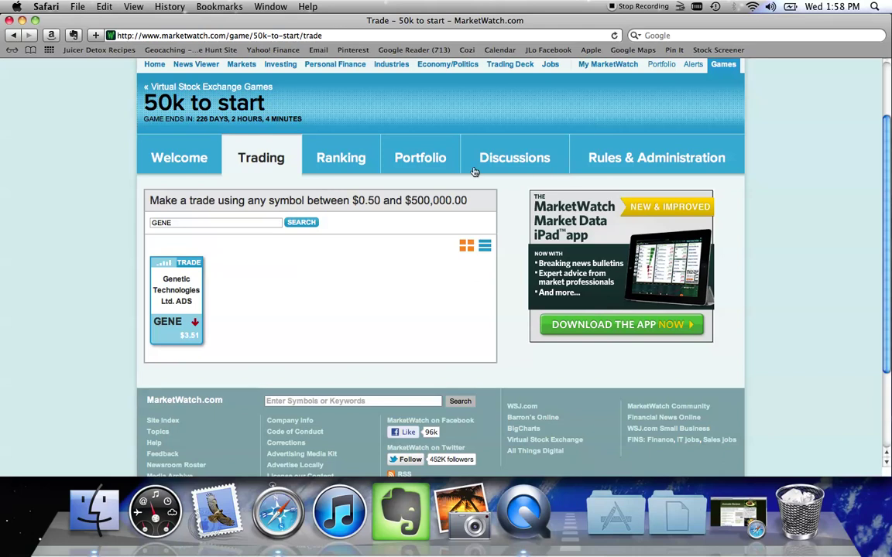
Open the game portfolio, check the pending orders, and return to the holdings list to review the GENE position
left_click(419, 158)
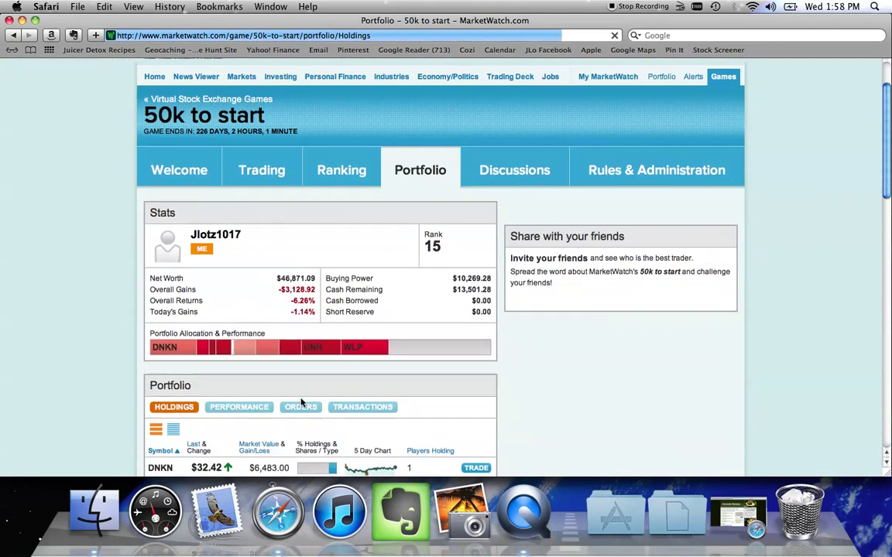
left_click(300, 410)
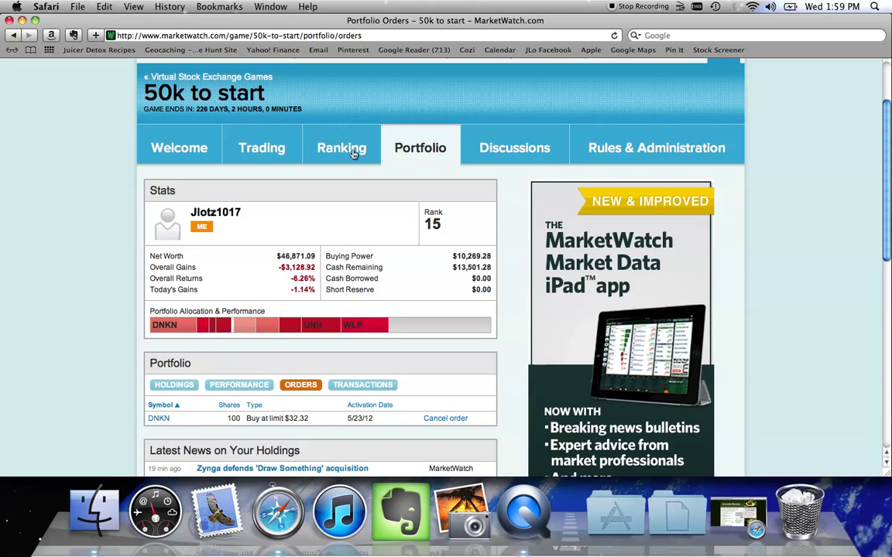
left_click(175, 385)
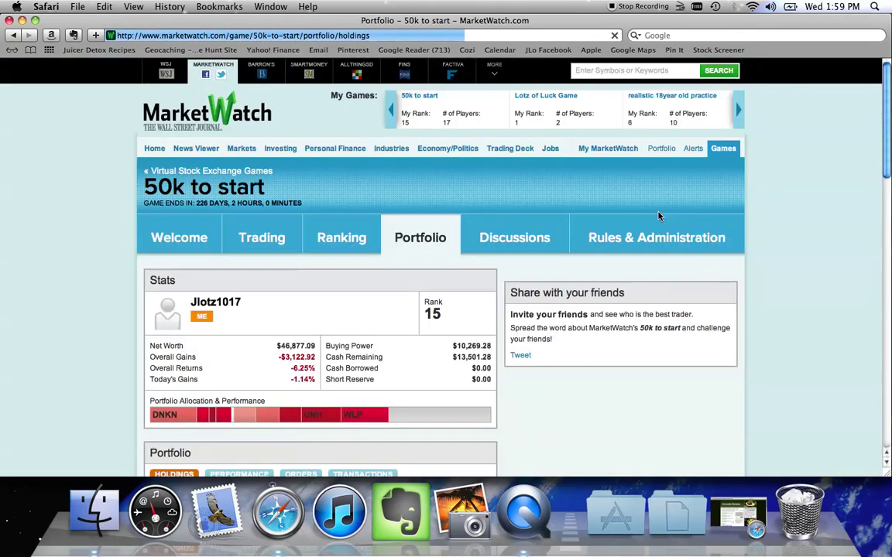
scroll(658, 216, "down", 5)
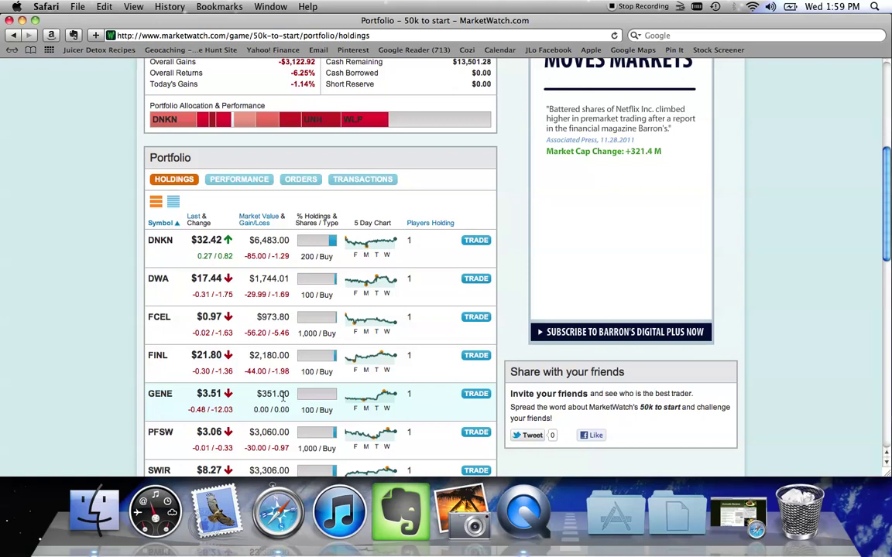
scroll(283, 394, "down", 3)
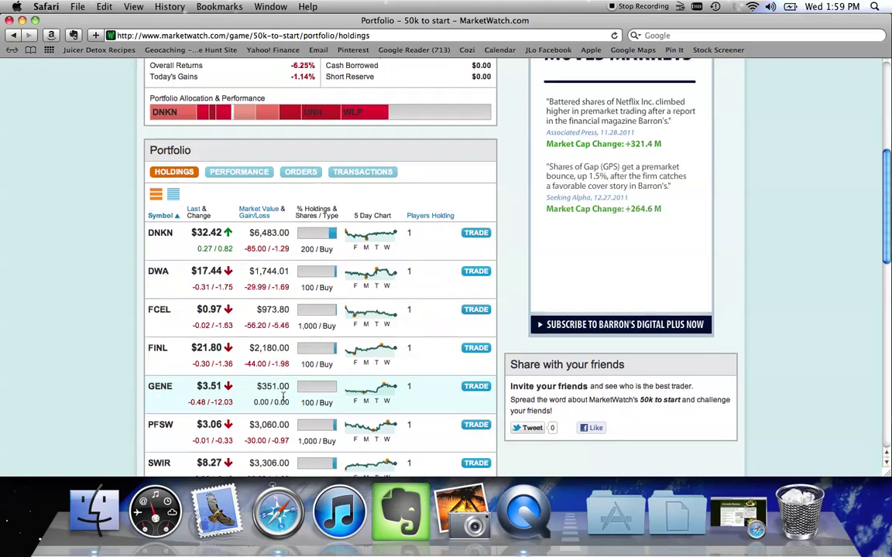
scroll(283, 397, "down", 1)
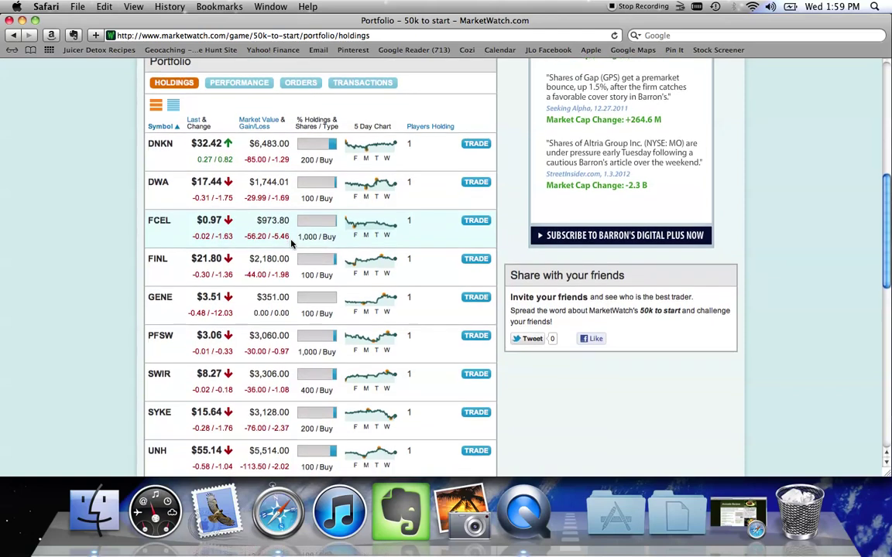
Sell all 1,000 FuelCell Energy (FCEL) shares with a Good Til Canceled market order and close the order window
scroll(291, 243, "down", 2)
scroll(291, 243, "down", 3)
scroll(291, 243, "up", 2)
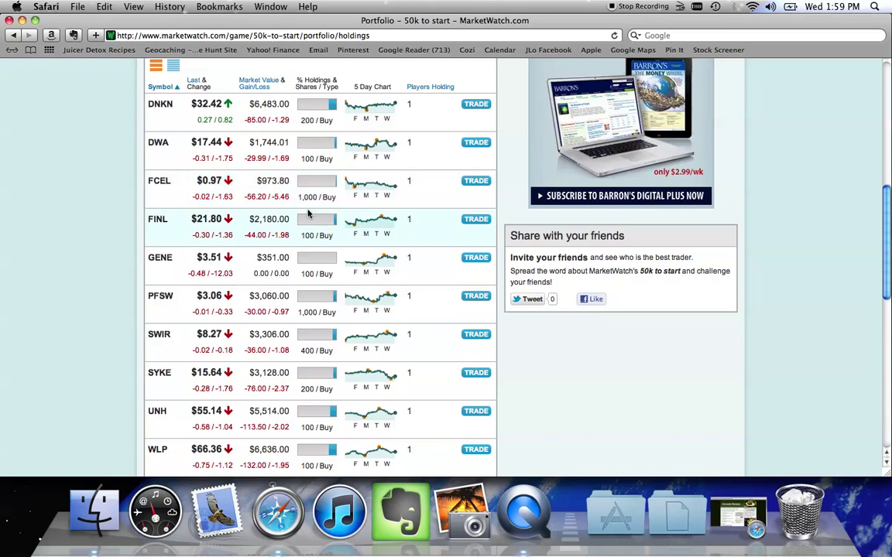
left_click(477, 181)
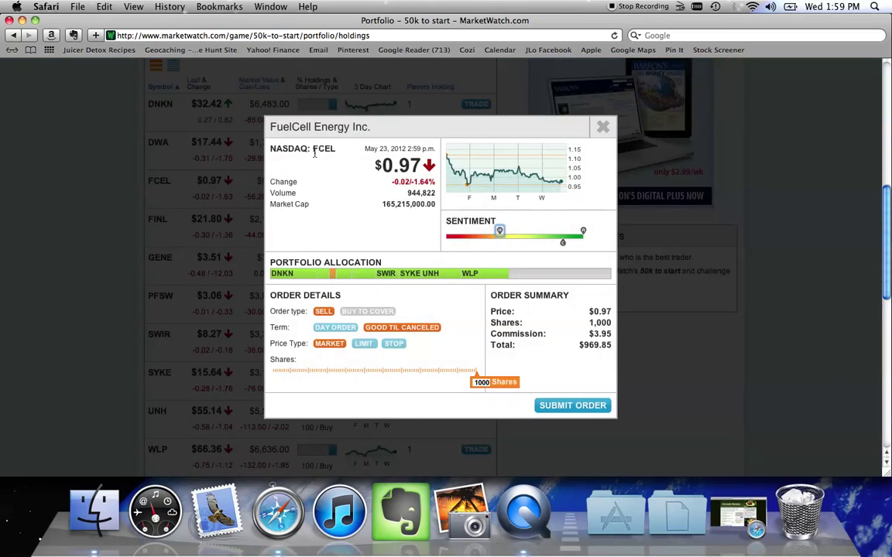
left_click_drag(314, 152, 339, 149)
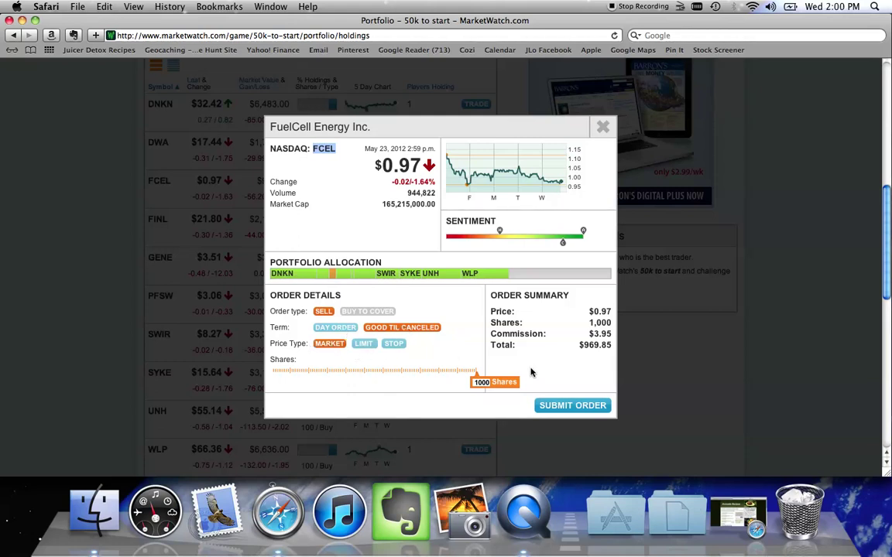
left_click(572, 408)
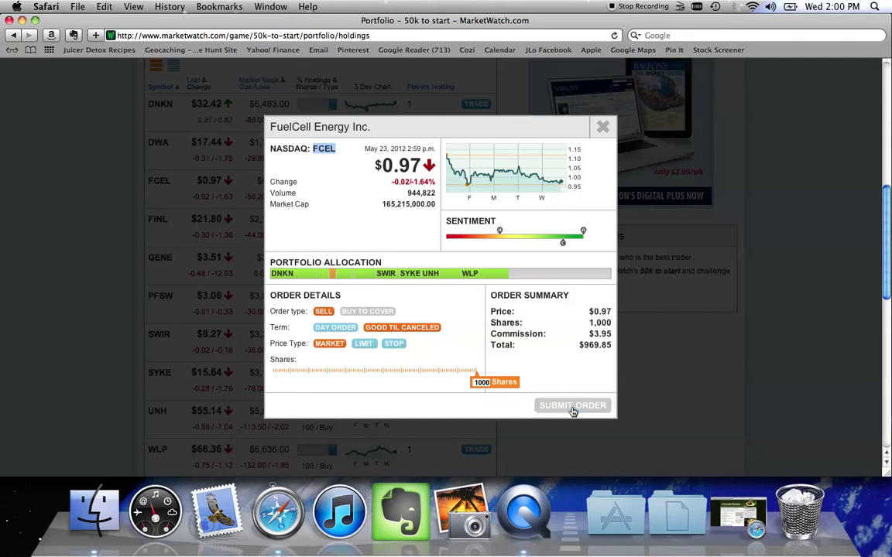
left_click(606, 131)
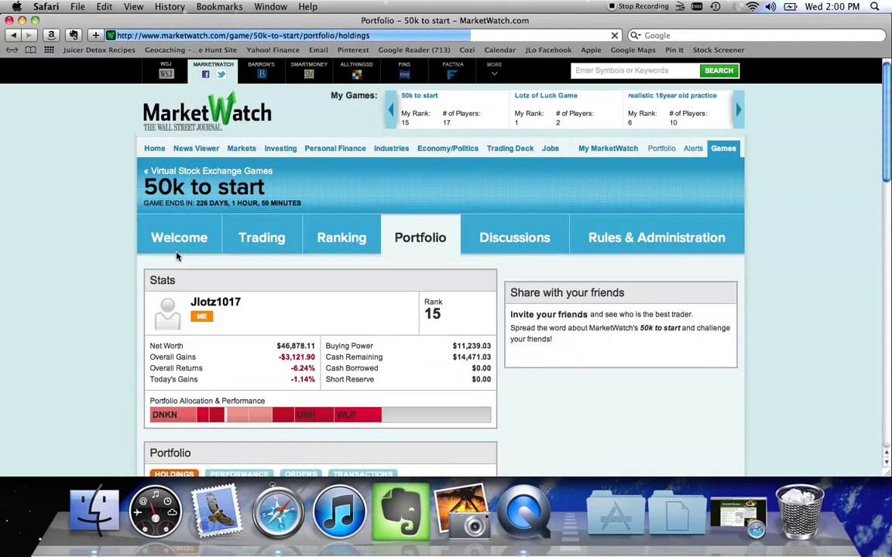
Review the portfolio's holdings and stats after the FCEL sale
scroll(177, 256, "down", 5)
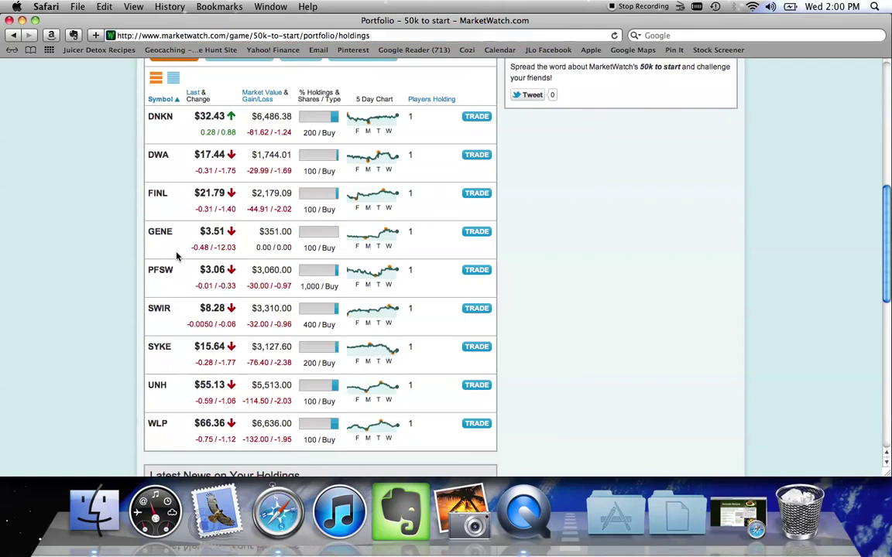
scroll(177, 256, "up", 3)
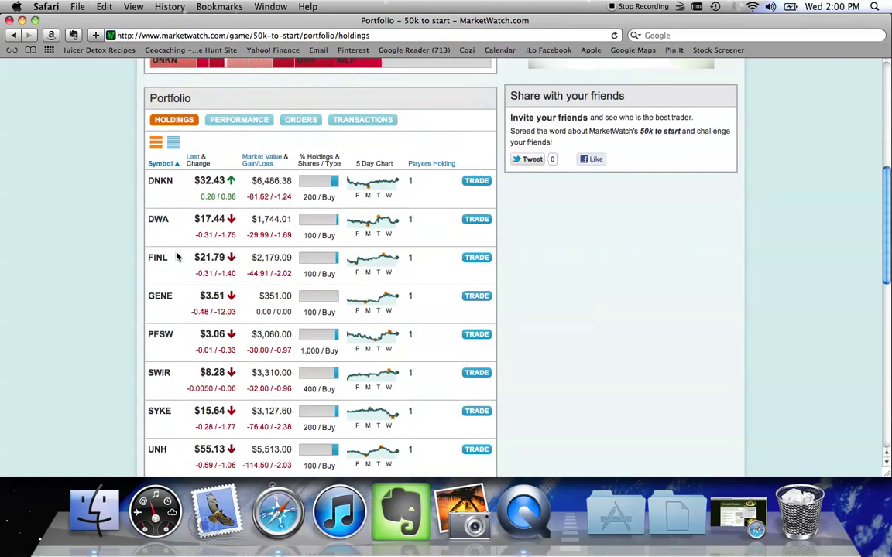
scroll(177, 255, "up", 5)
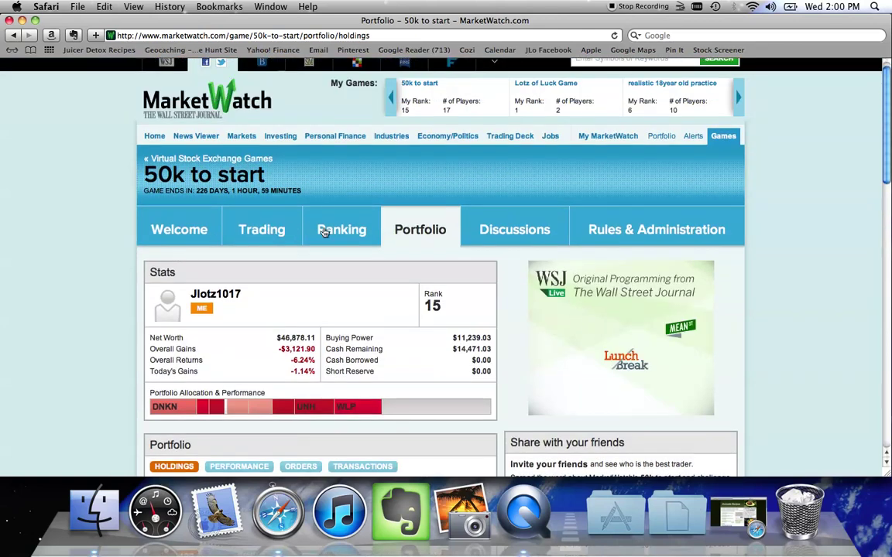
Open Yahoo! Finance in a new tab and look up the quote for the symbol GENE
key("super+t")
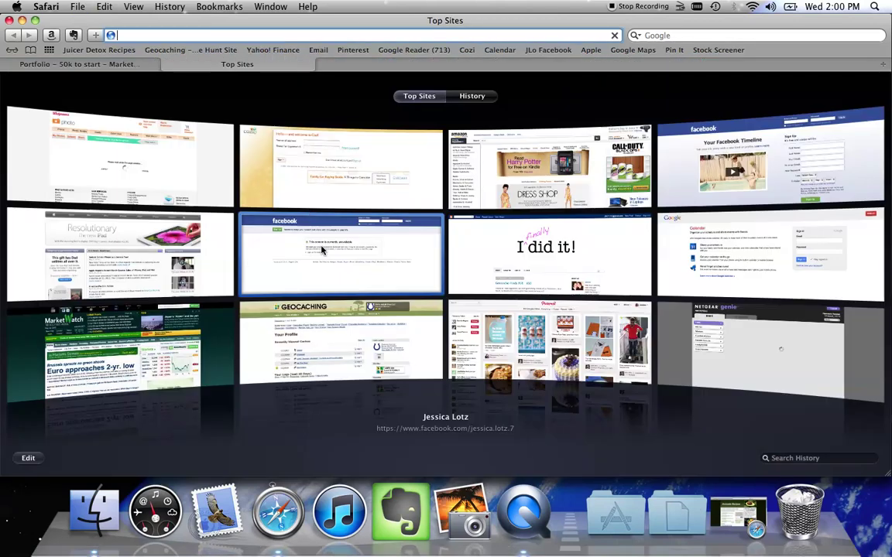
left_click(299, 51)
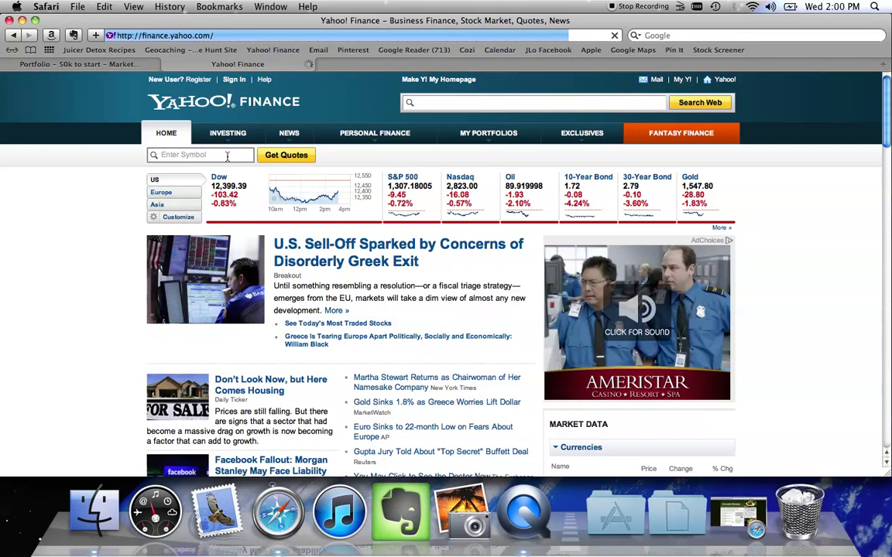
left_click(227, 156)
type("gen")
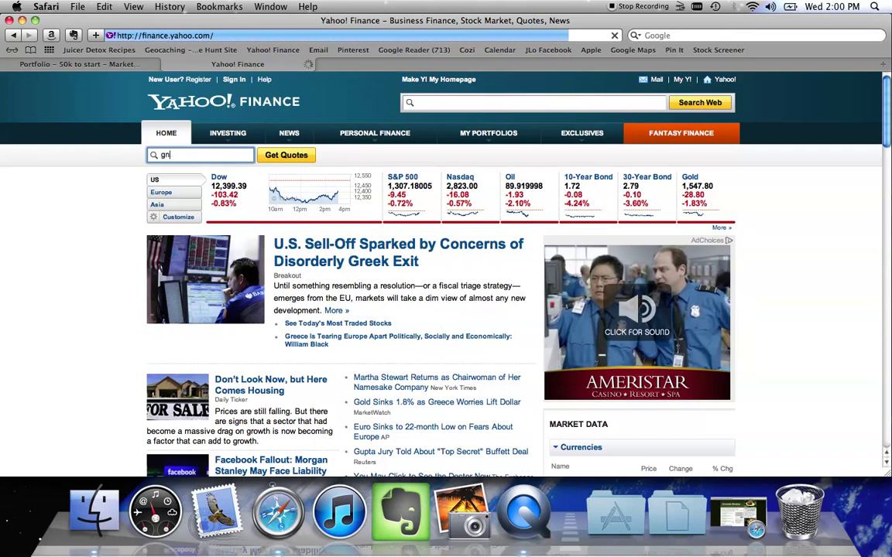
type("e")
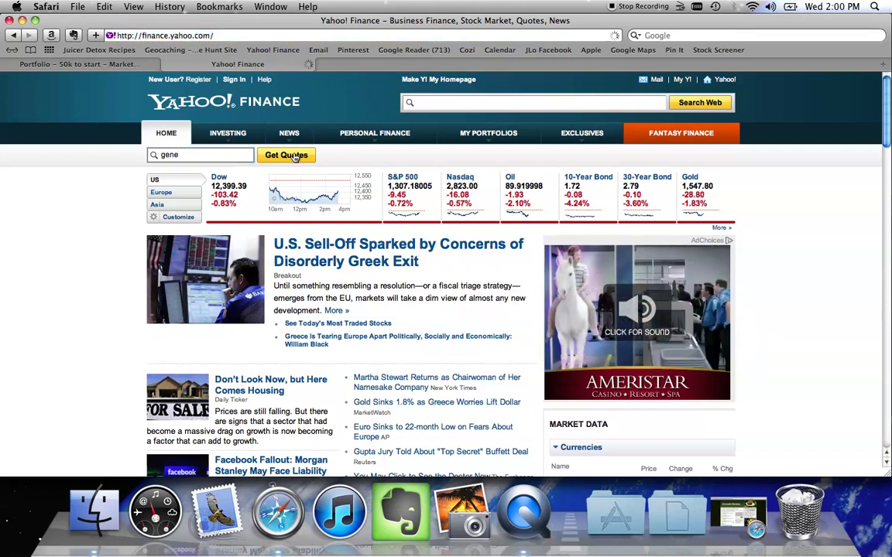
left_click(294, 156)
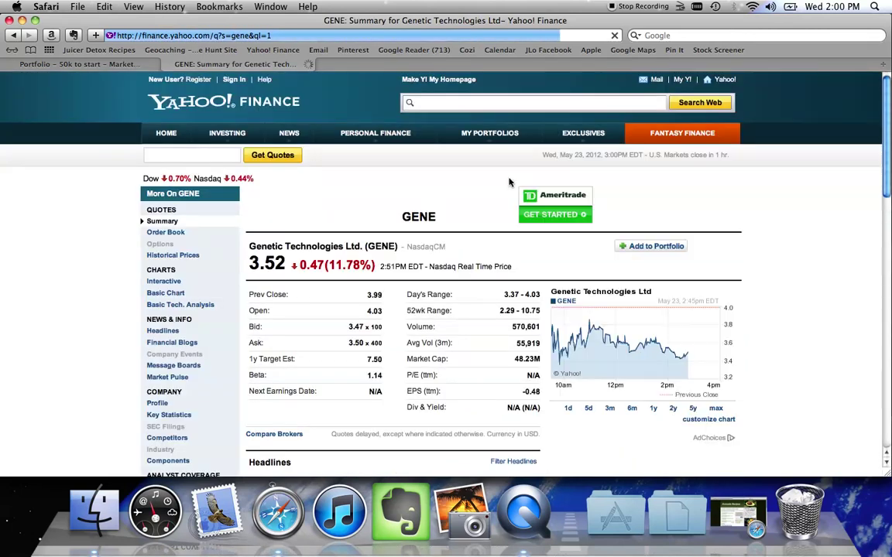
Examine GENE's quote summary and headlines, and open its company profile to read the details and business summary
scroll(509, 181, "down", 3)
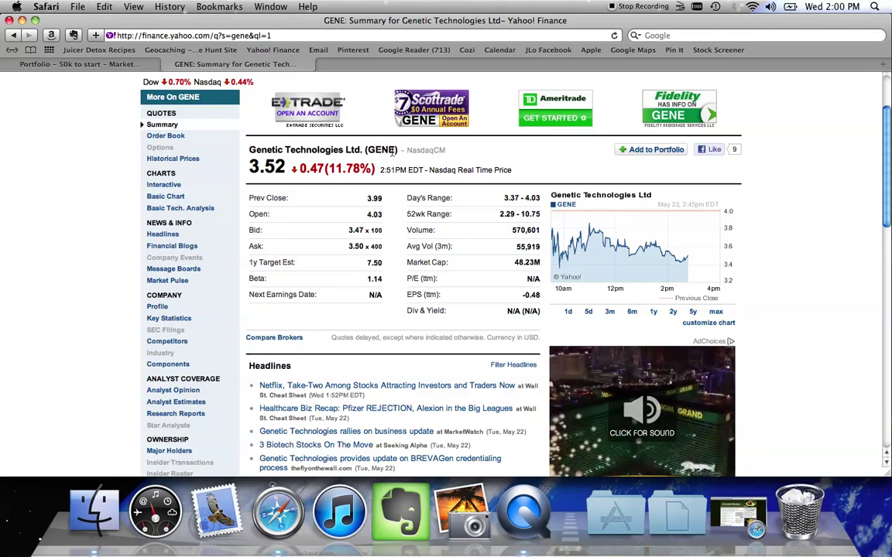
scroll(399, 326, "down", 1)
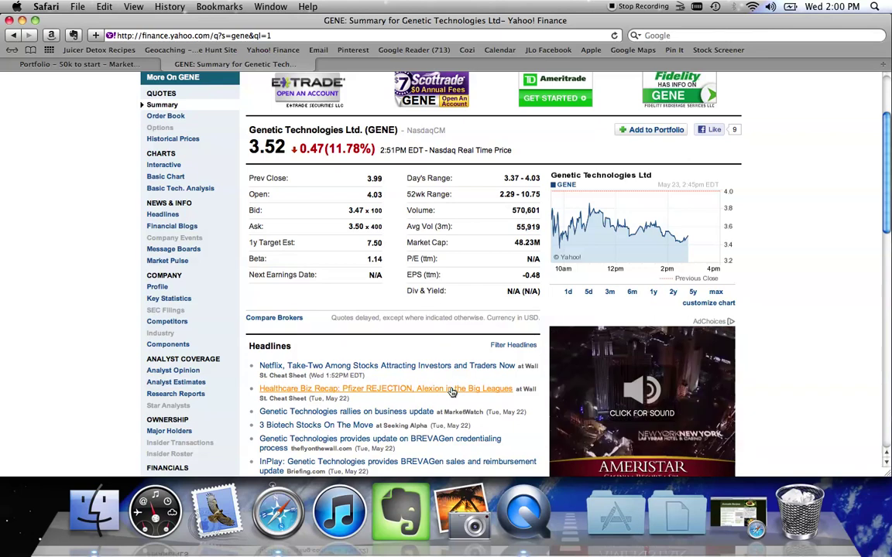
scroll(451, 393, "down", 1)
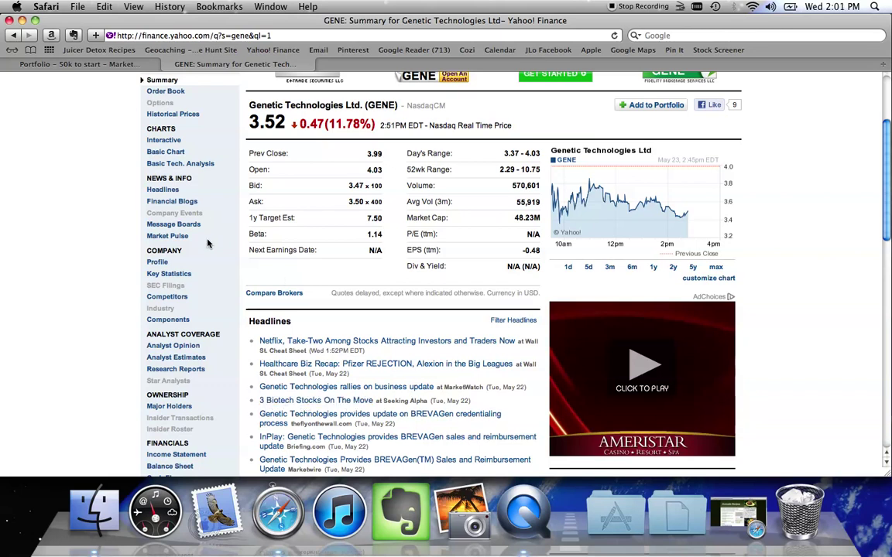
left_click(156, 262)
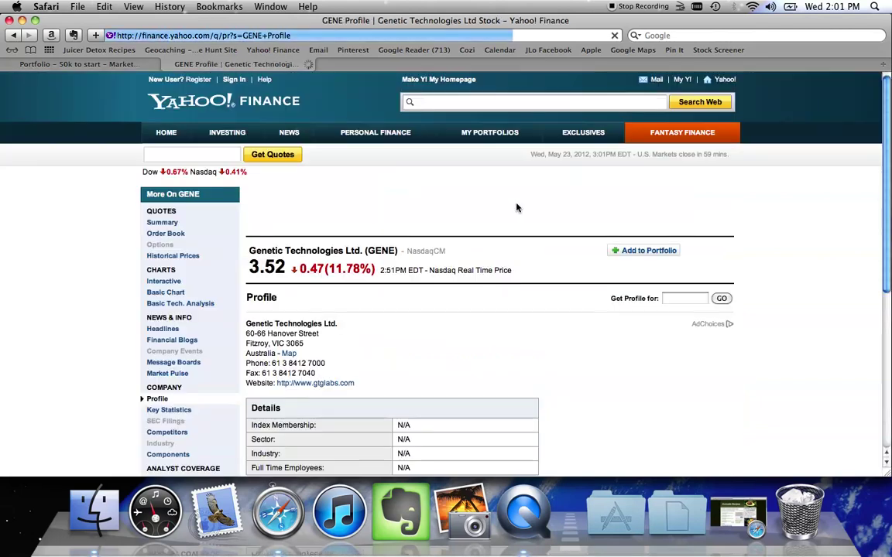
scroll(517, 205, "down", 4)
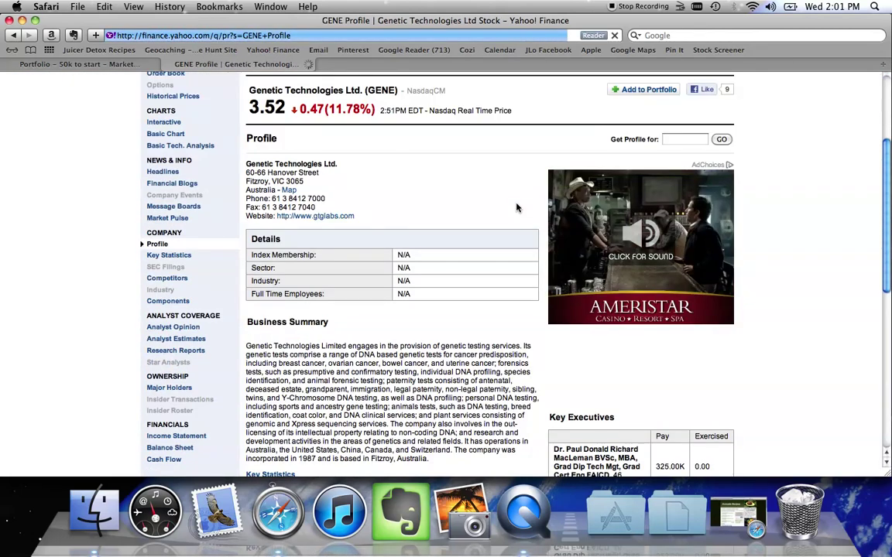
scroll(517, 207, "down", 3)
scroll(517, 207, "up", 5)
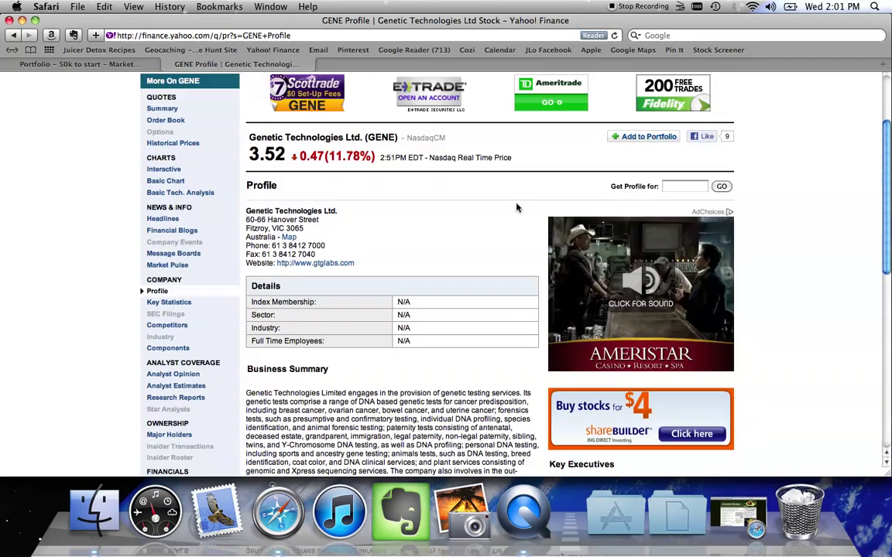
scroll(517, 207, "up", 2)
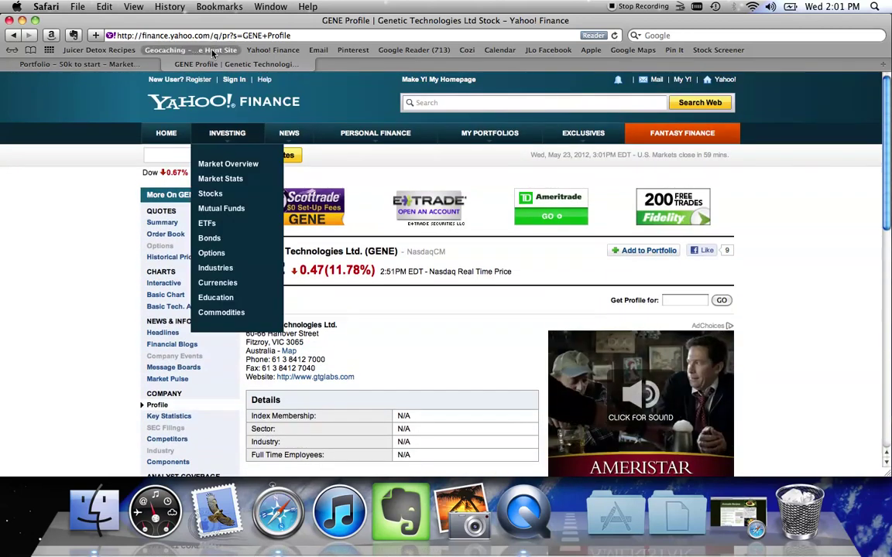
Return to the MarketWatch portfolio tab and look over the remaining holdings and account stats
left_click(168, 65)
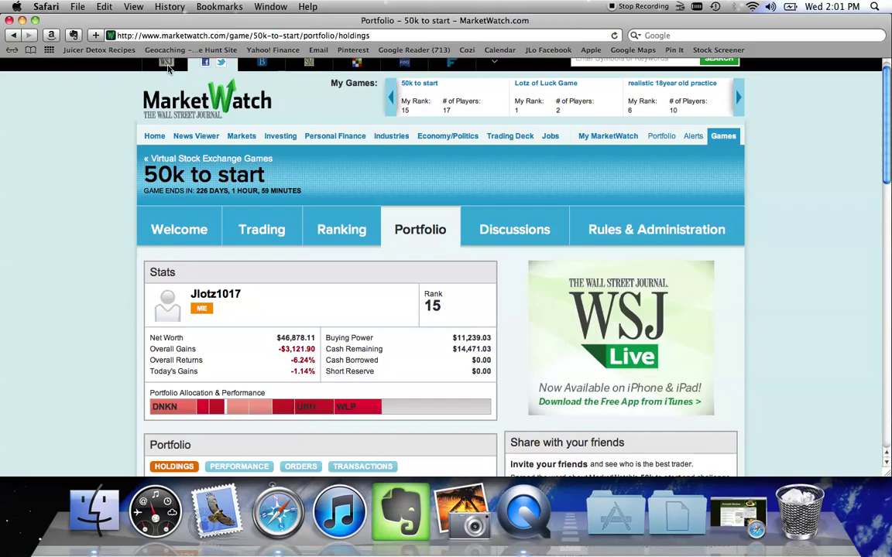
scroll(472, 250, "down", 5)
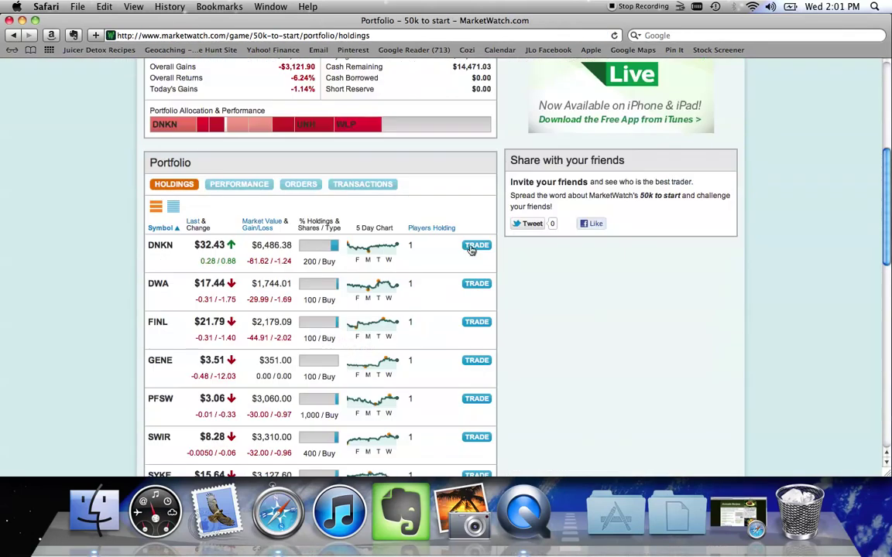
scroll(472, 250, "up", 5)
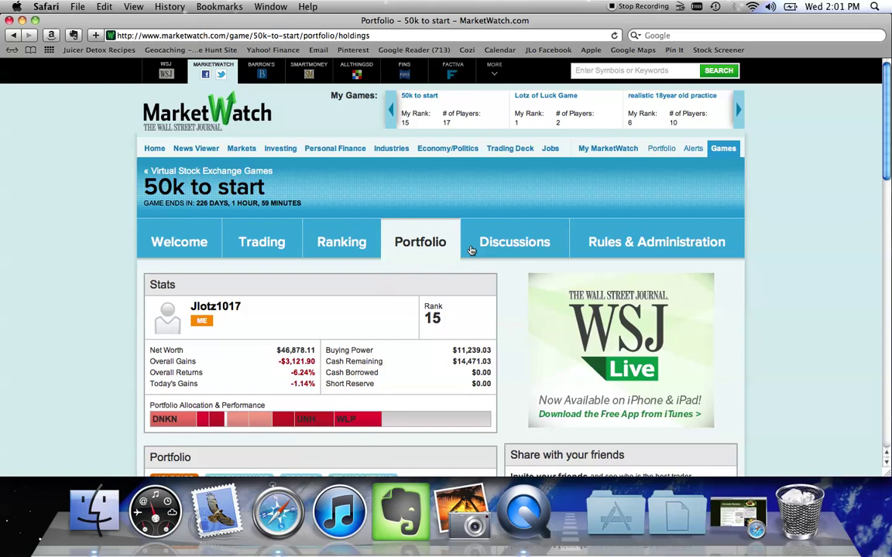